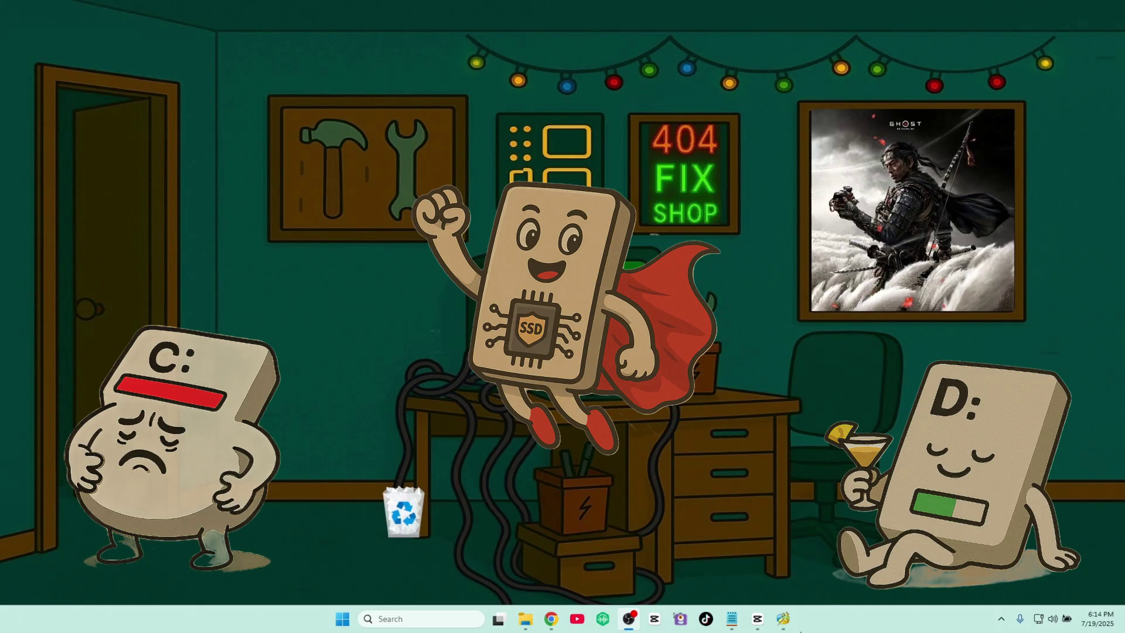
- Move/Resize D: down to 128.95 GB, freeing about 11.87 GB of unallocated space after it
{"action": "left_click", "coordinate": [784, 619]}
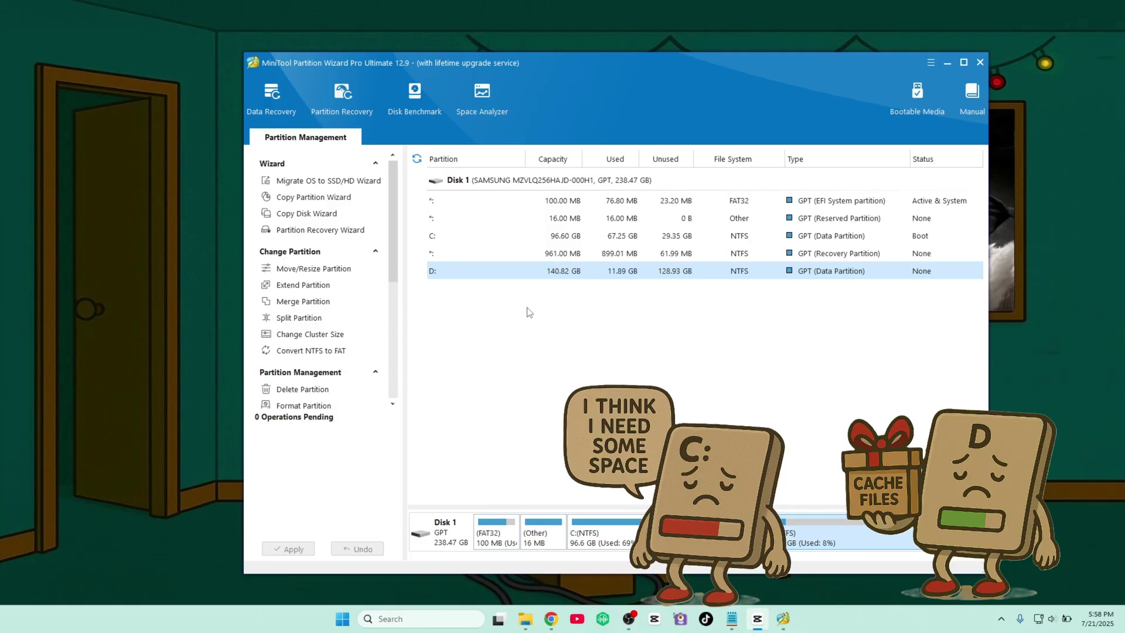
{"action": "right_click", "coordinate": [528, 275]}
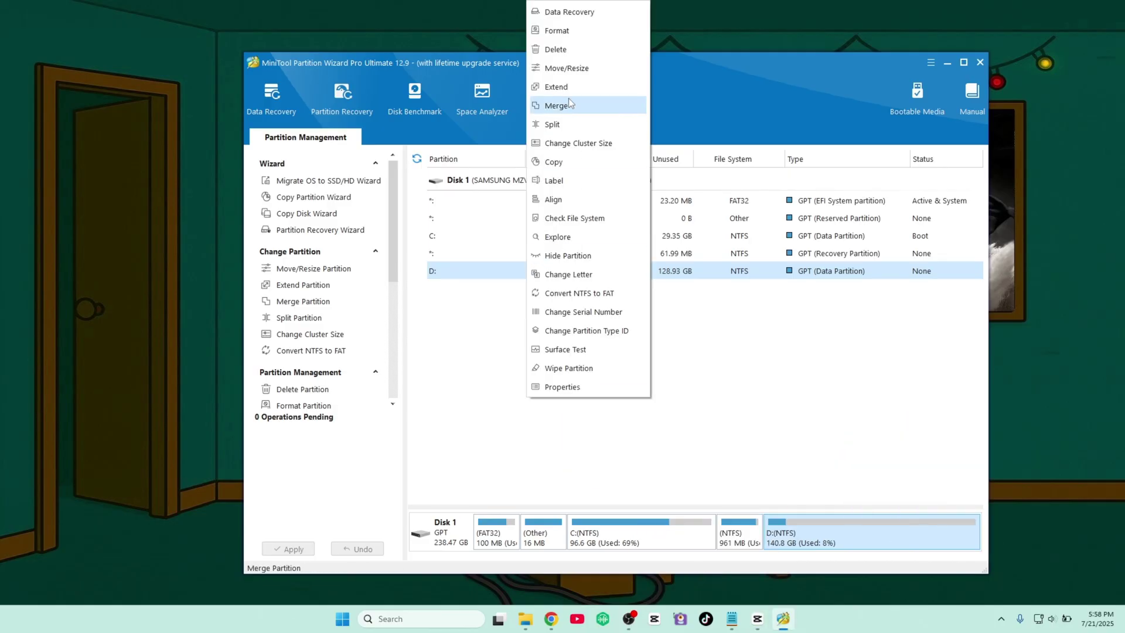
{"action": "left_click", "coordinate": [586, 70]}
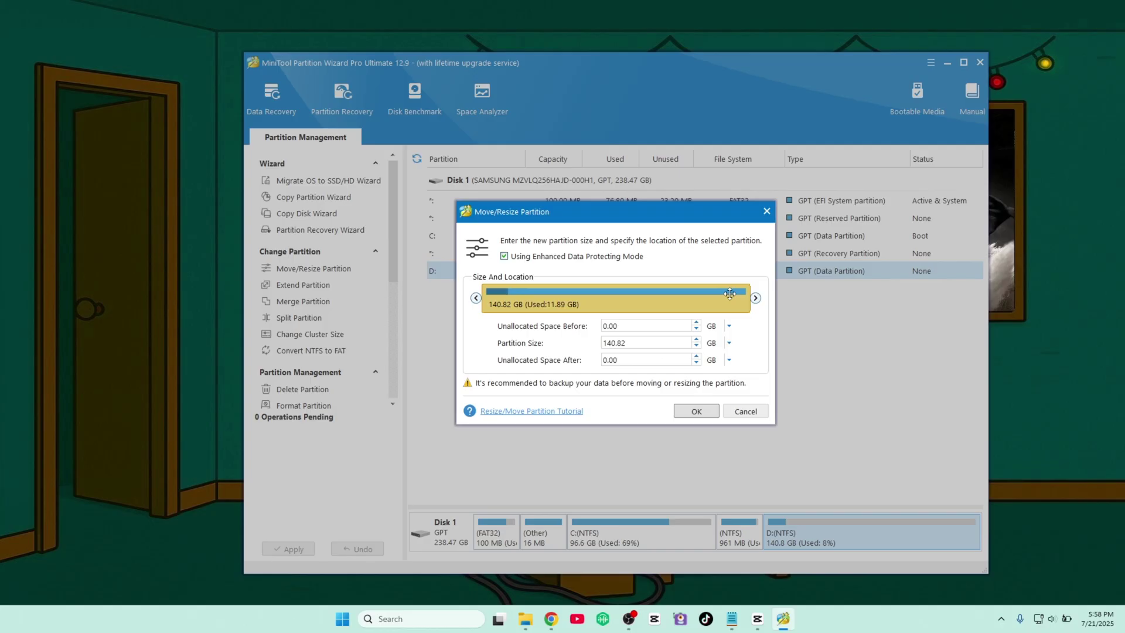
{"action": "left_click_drag", "start_coordinate": [743, 300], "coordinate": [728, 300]}
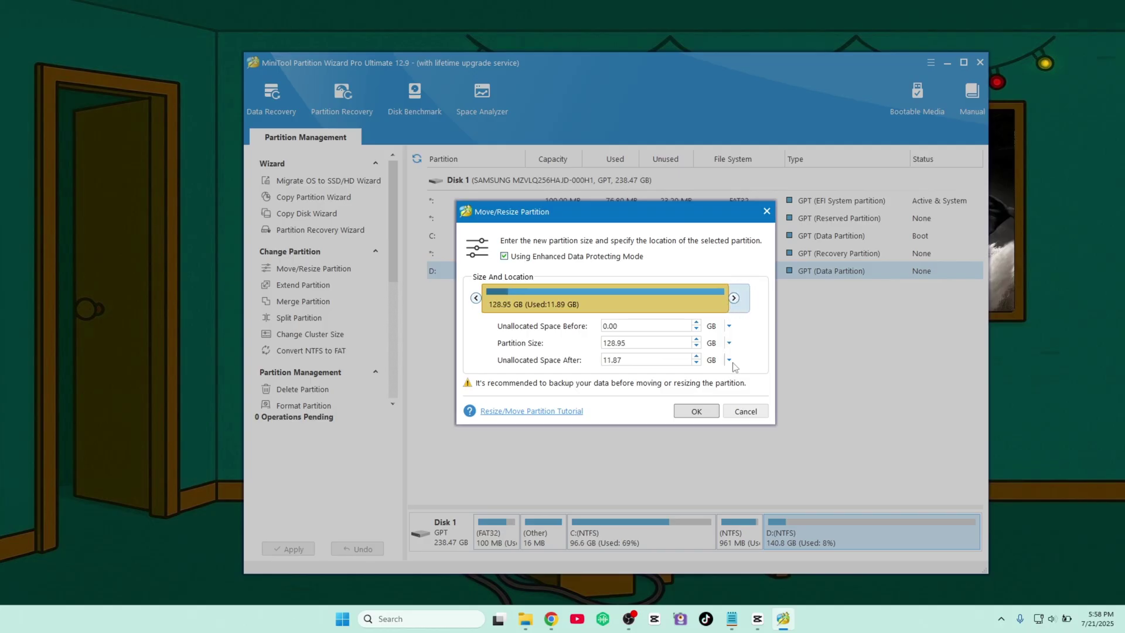
{"action": "left_click", "coordinate": [694, 412]}
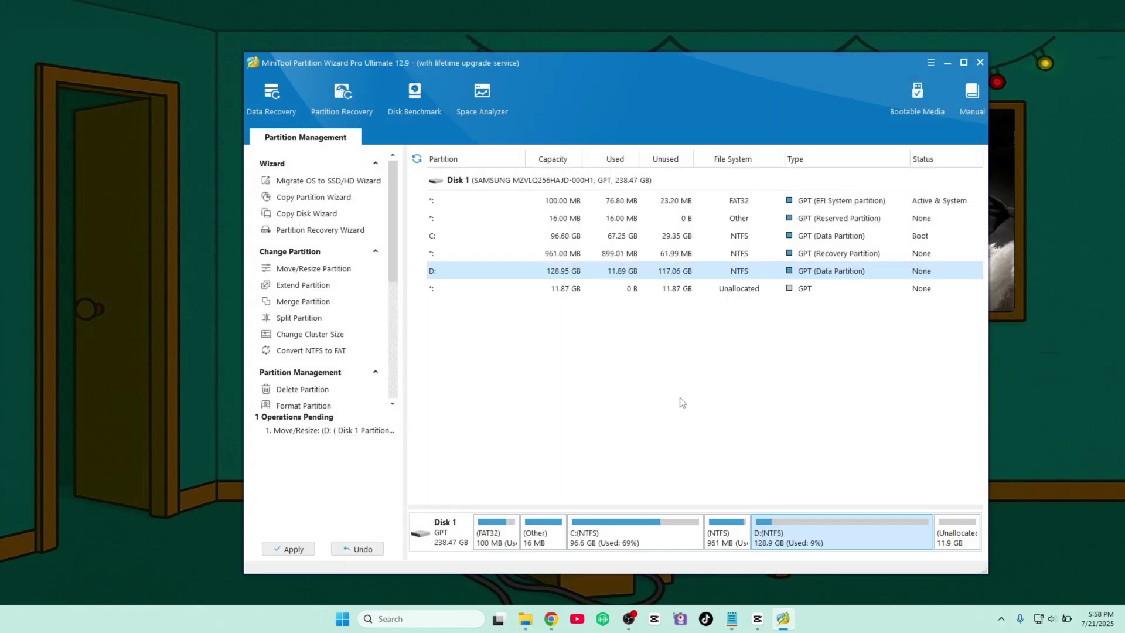
- Extend C: to 150.40 GB taking space from the 11.87 GB unallocated area
{"action": "right_click", "coordinate": [435, 237]}
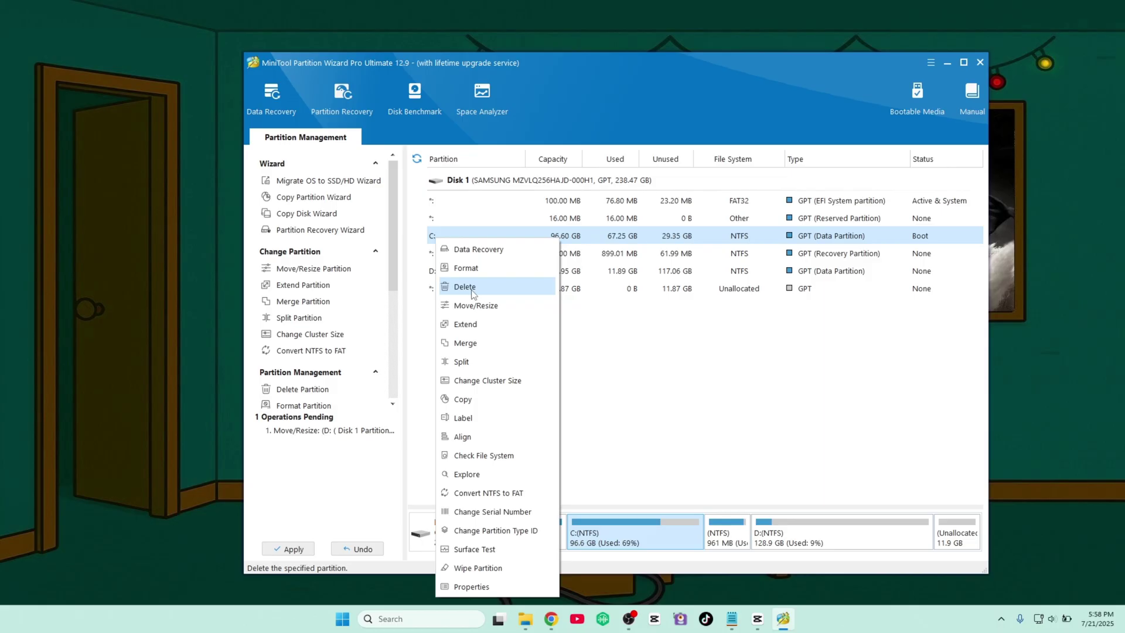
{"action": "left_click", "coordinate": [481, 323]}
{"action": "left_click", "coordinate": [599, 295]}
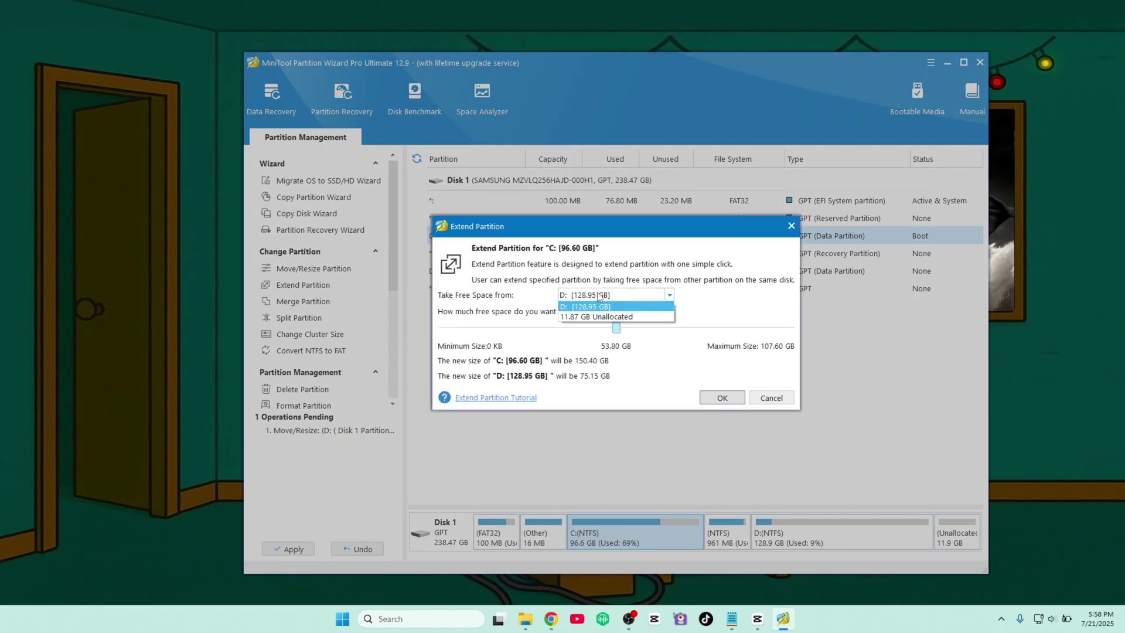
{"action": "left_click", "coordinate": [598, 320]}
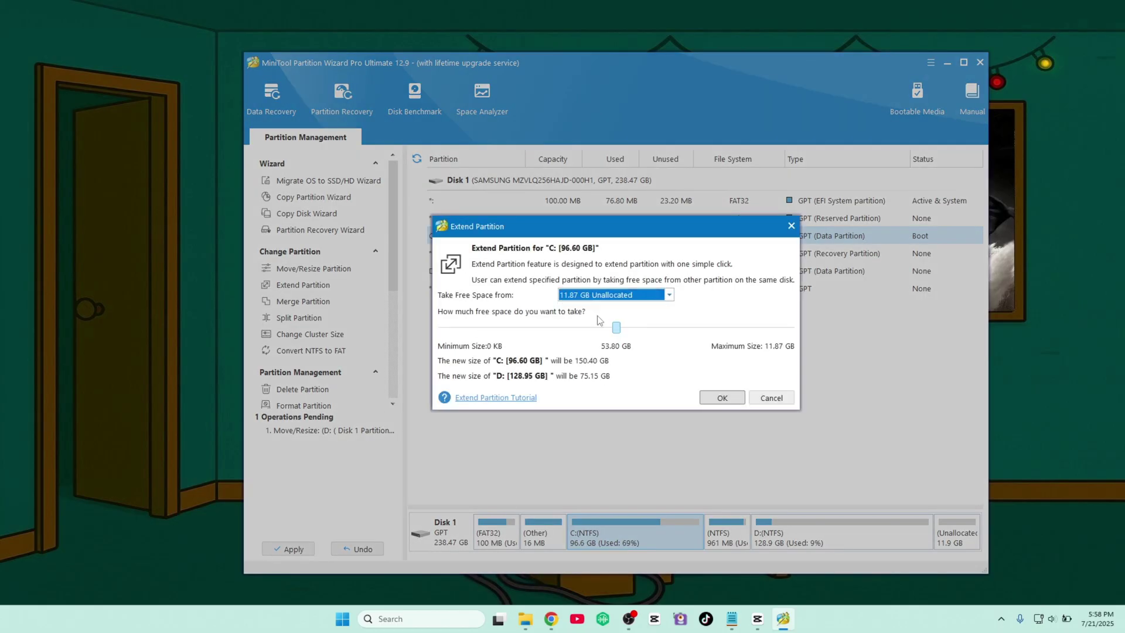
{"action": "left_click", "coordinate": [733, 399]}
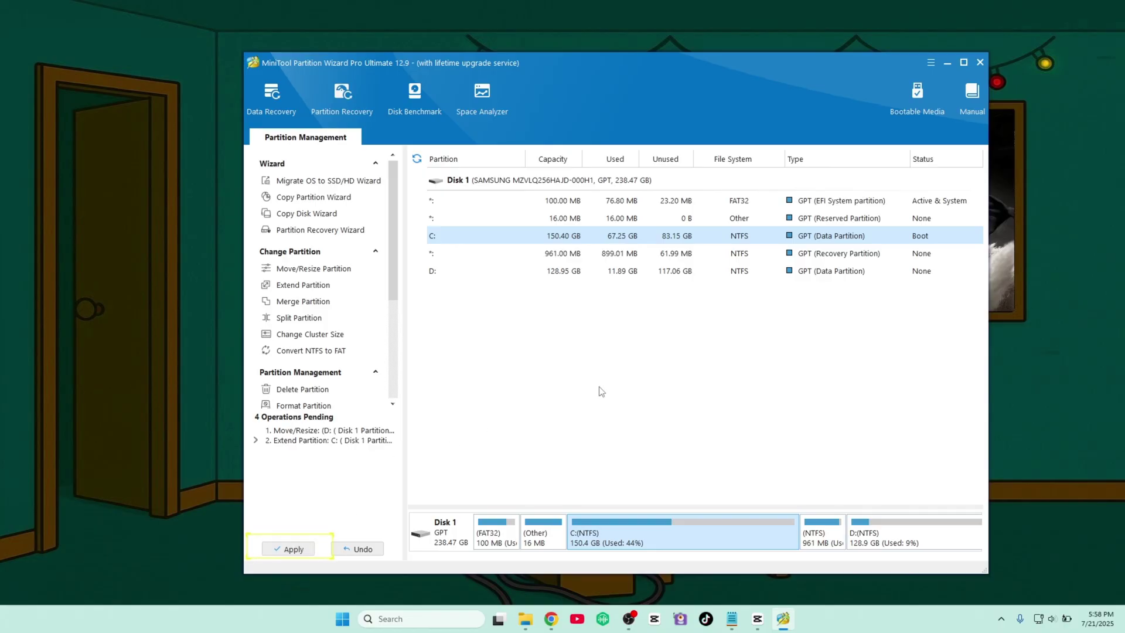
- Apply the pending resize and extend operations and confirm
{"action": "left_click", "coordinate": [291, 550]}
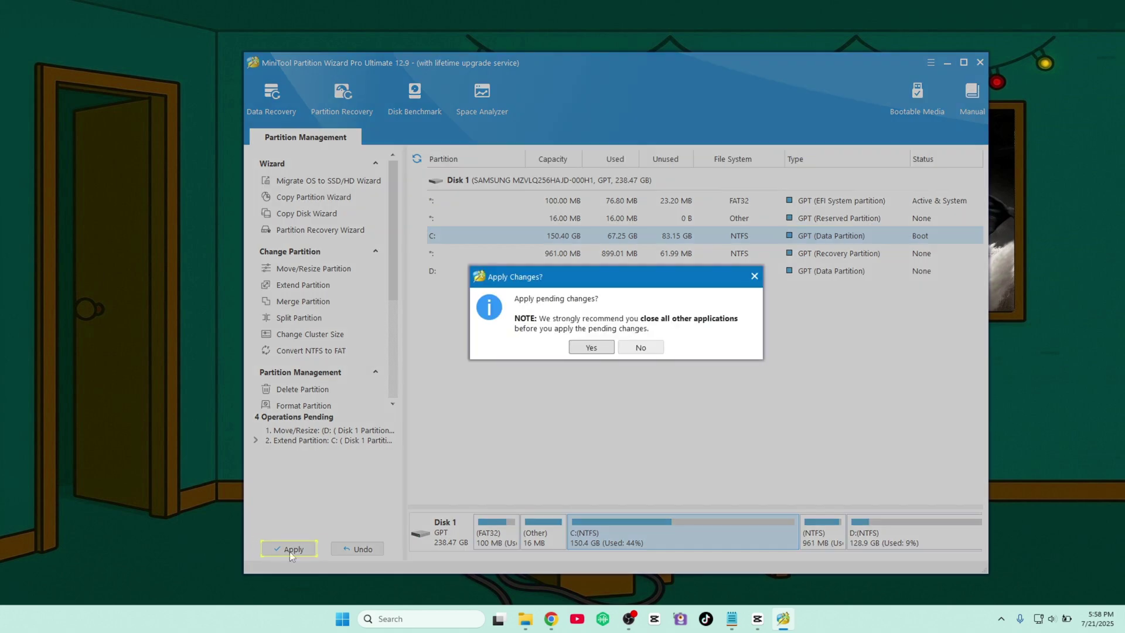
{"action": "left_click", "coordinate": [613, 349]}
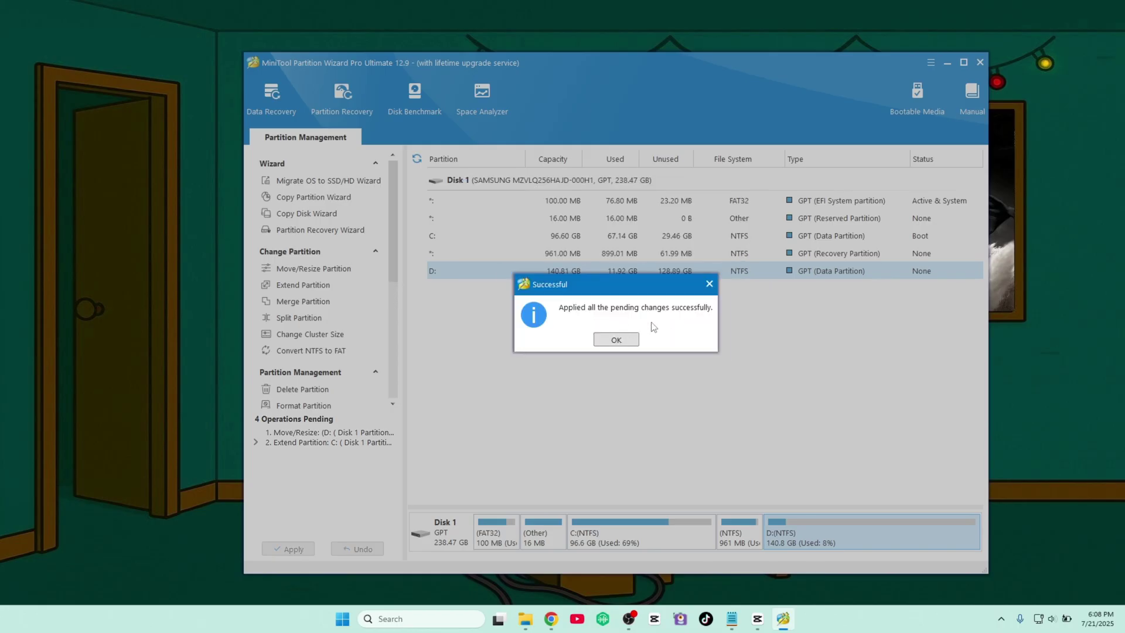
- In Copy Disk Wizard, choose Disk 1 as source and Disk 4 as target, accepting the erase warning
{"action": "left_click", "coordinate": [616, 340]}
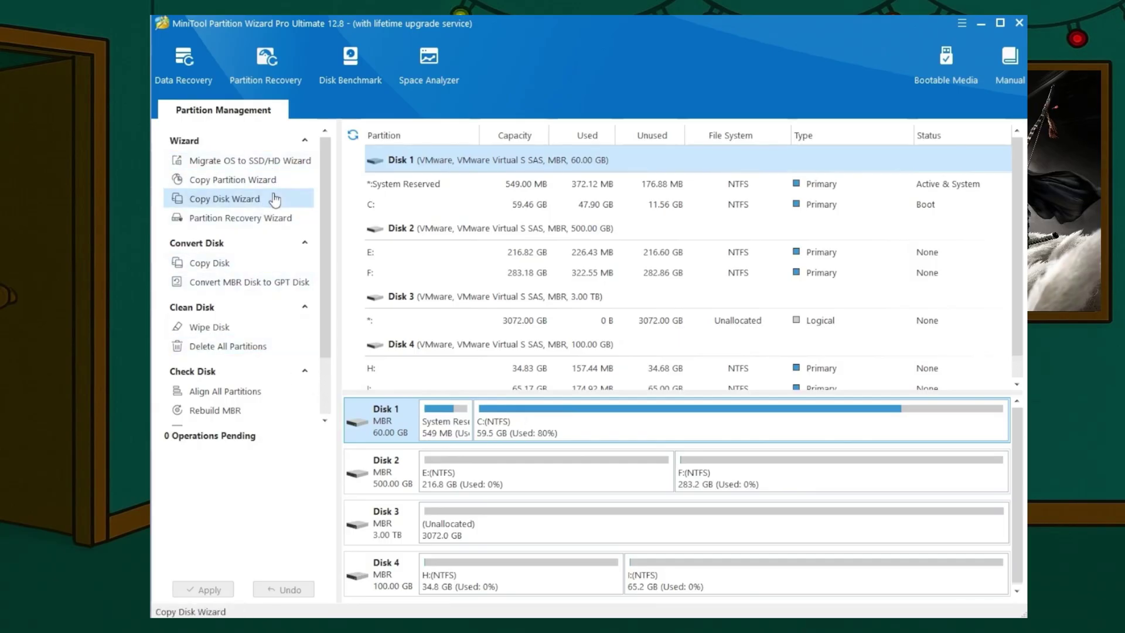
{"action": "left_click", "coordinate": [294, 203]}
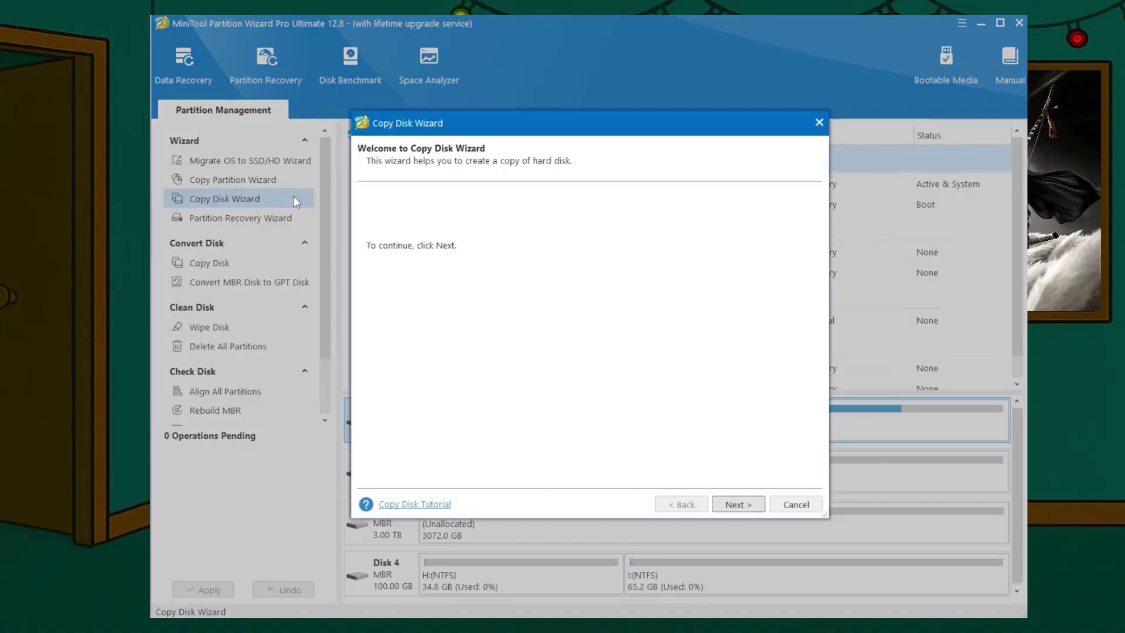
{"action": "left_click", "coordinate": [747, 506]}
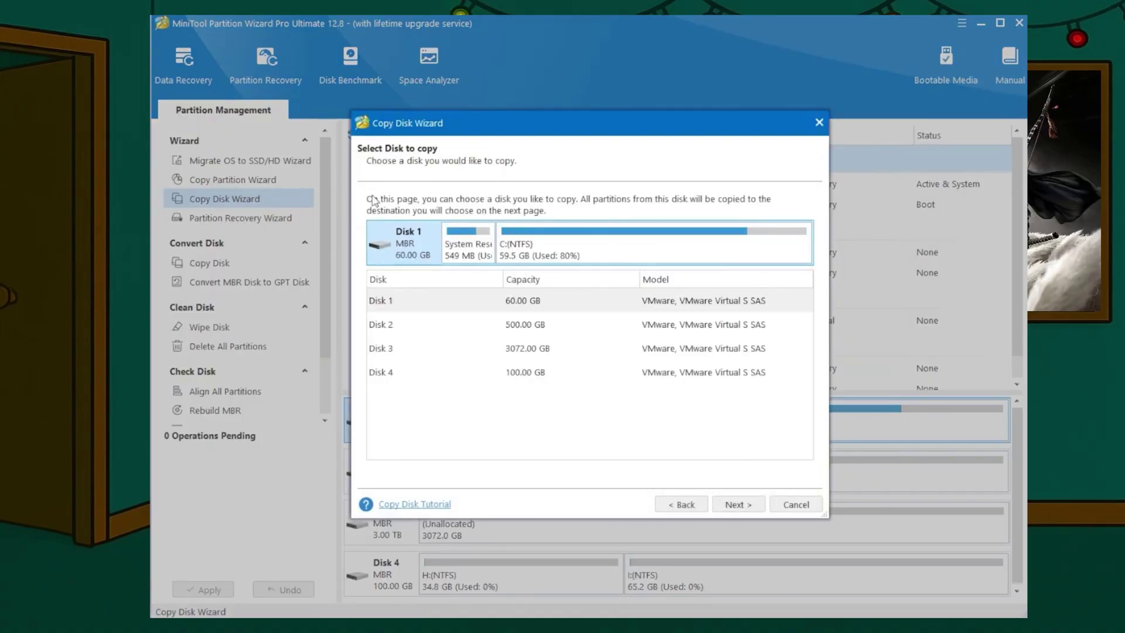
{"action": "left_click", "coordinate": [422, 307]}
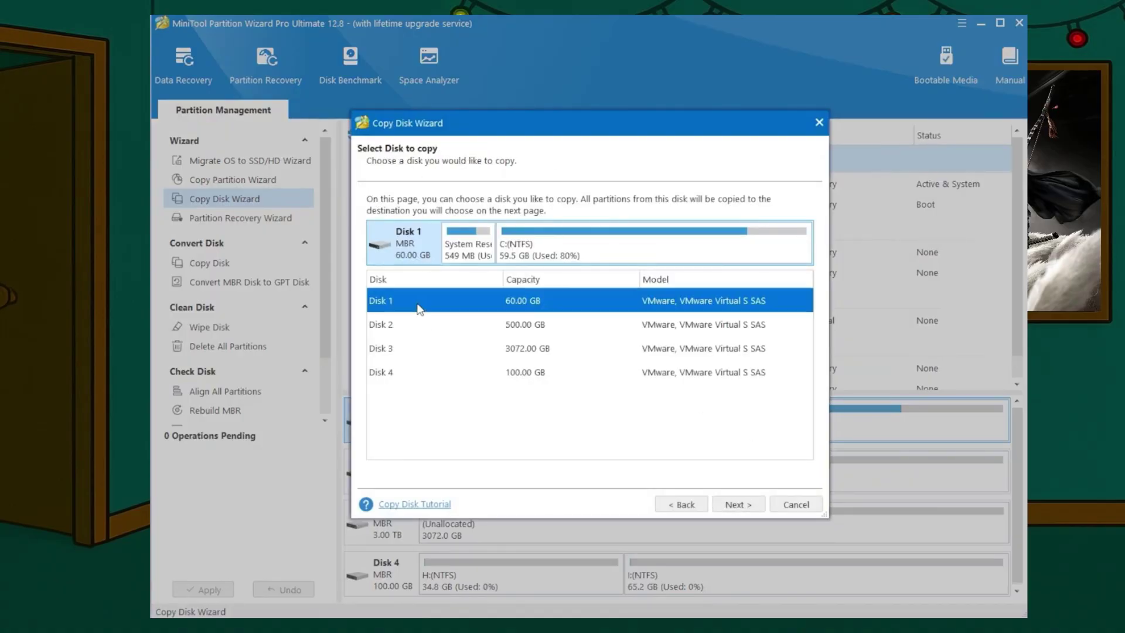
{"action": "left_click", "coordinate": [729, 502]}
{"action": "left_click", "coordinate": [579, 379]}
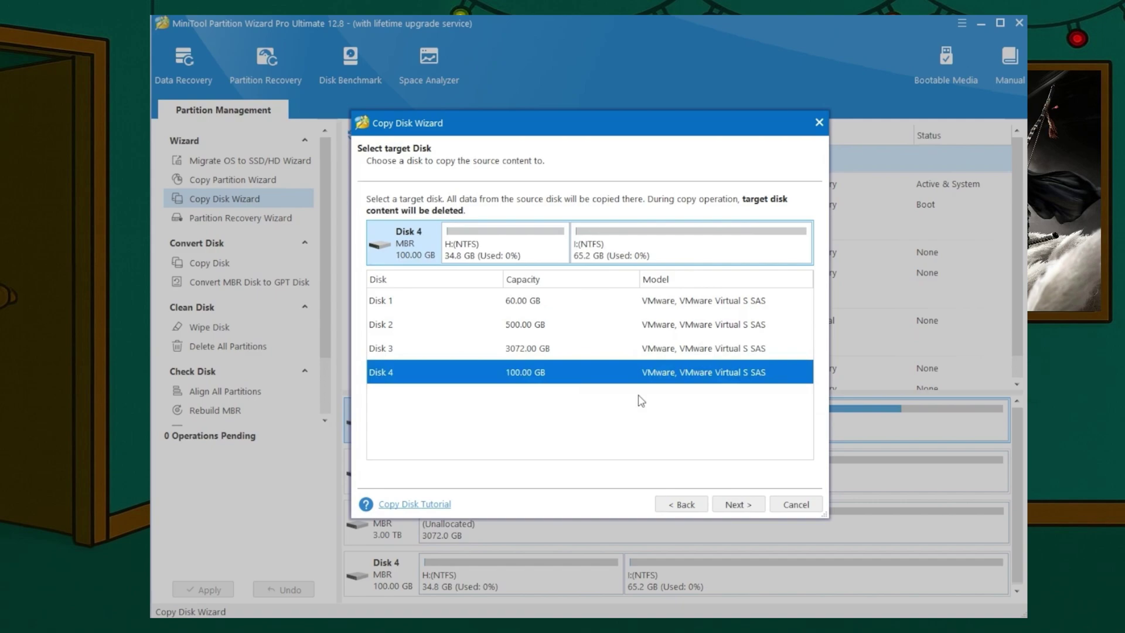
{"action": "left_click", "coordinate": [748, 505]}
{"action": "left_click", "coordinate": [549, 352]}
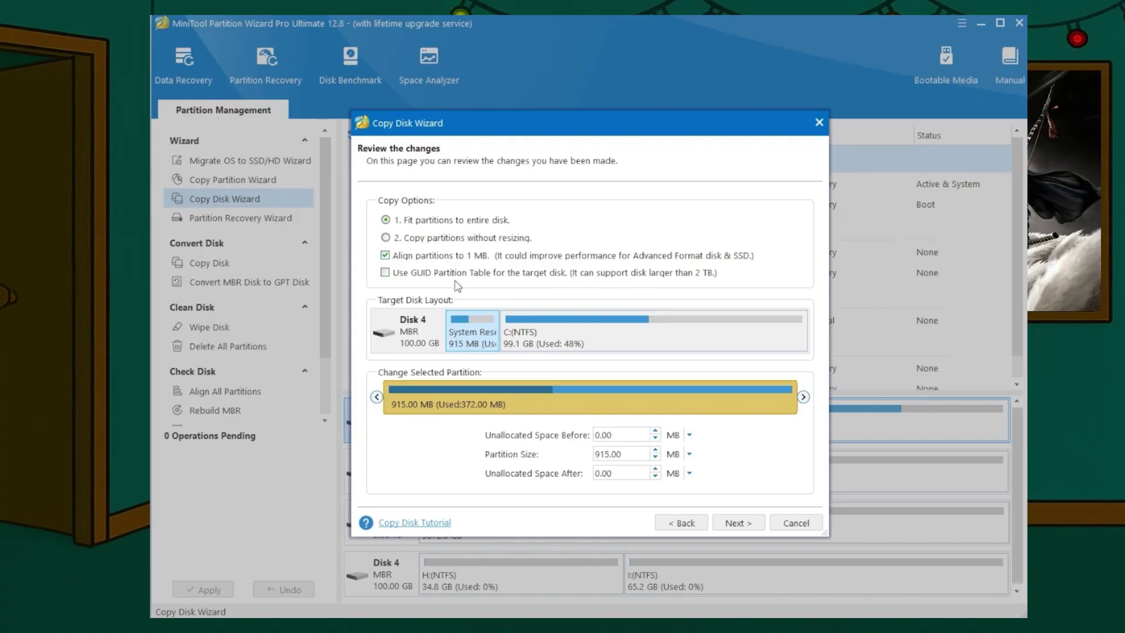
- Accept the copy layout, finish the wizard, then apply the queued disk copy and confirm
{"action": "left_click", "coordinate": [737, 523]}
{"action": "left_click", "coordinate": [755, 522]}
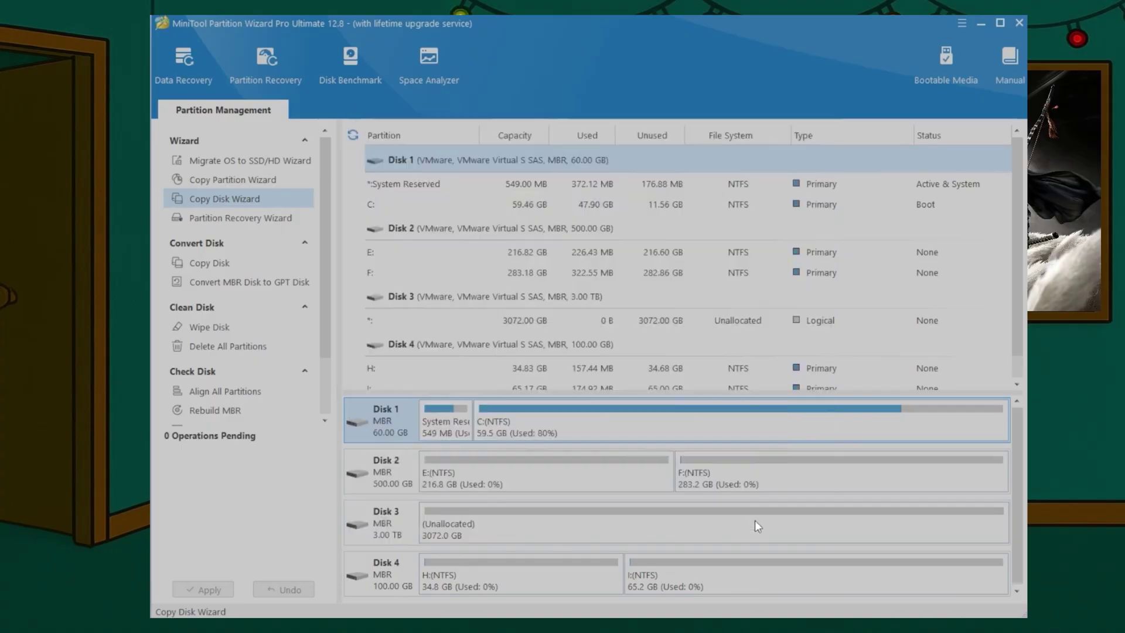
{"action": "left_click", "coordinate": [208, 590]}
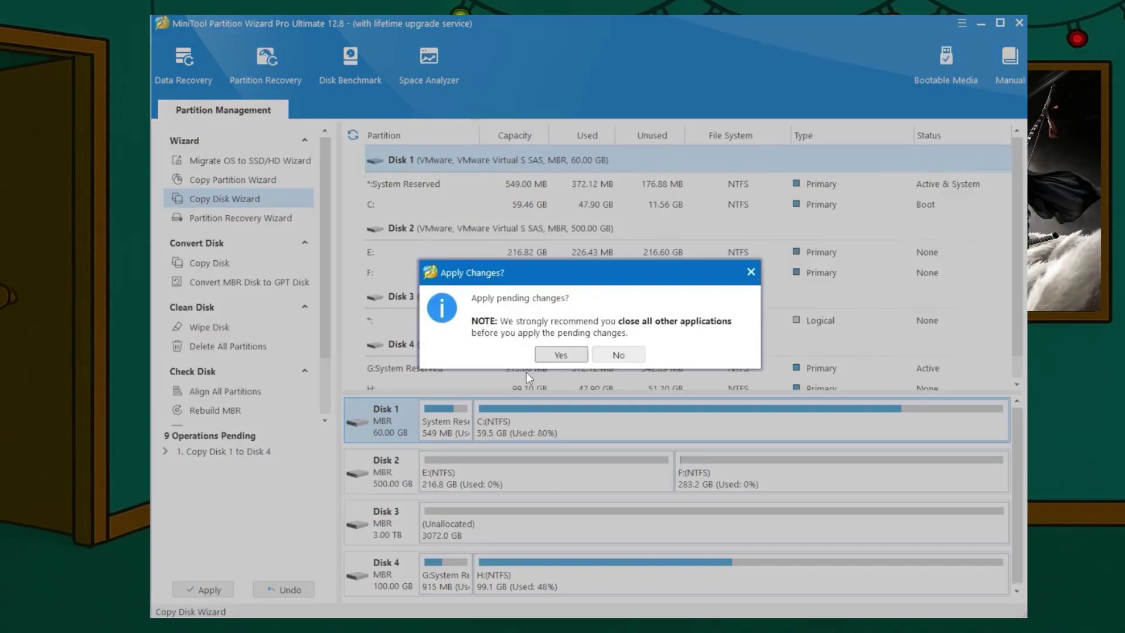
{"action": "left_click", "coordinate": [576, 357]}
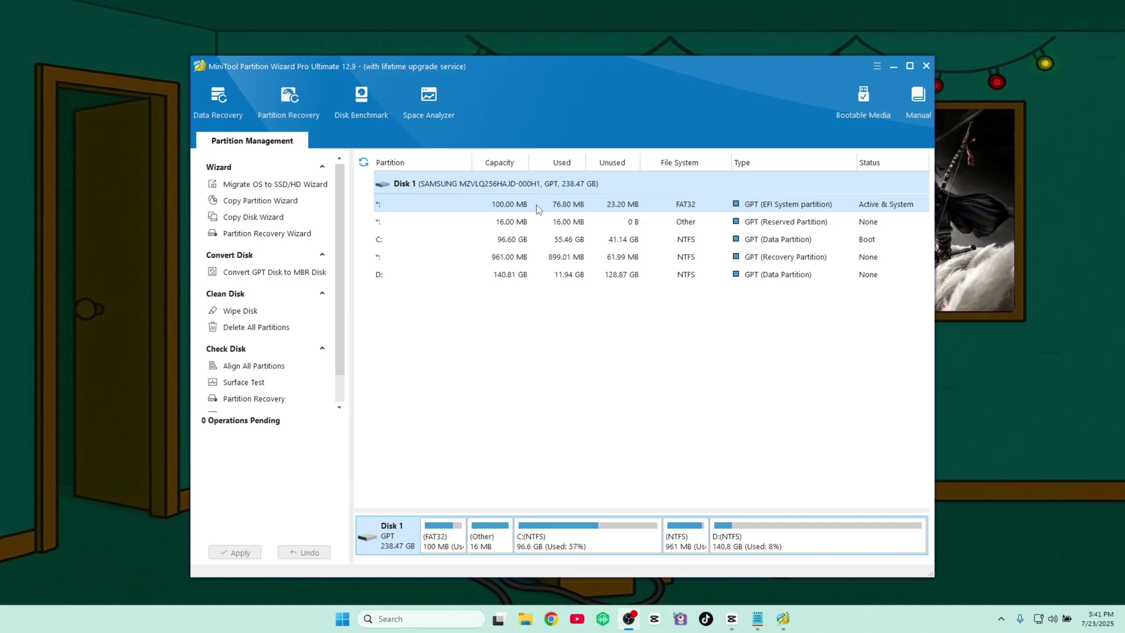
- Start a Surface Test on Disk 1 to scan it for read errors
{"action": "right_click", "coordinate": [537, 185]}
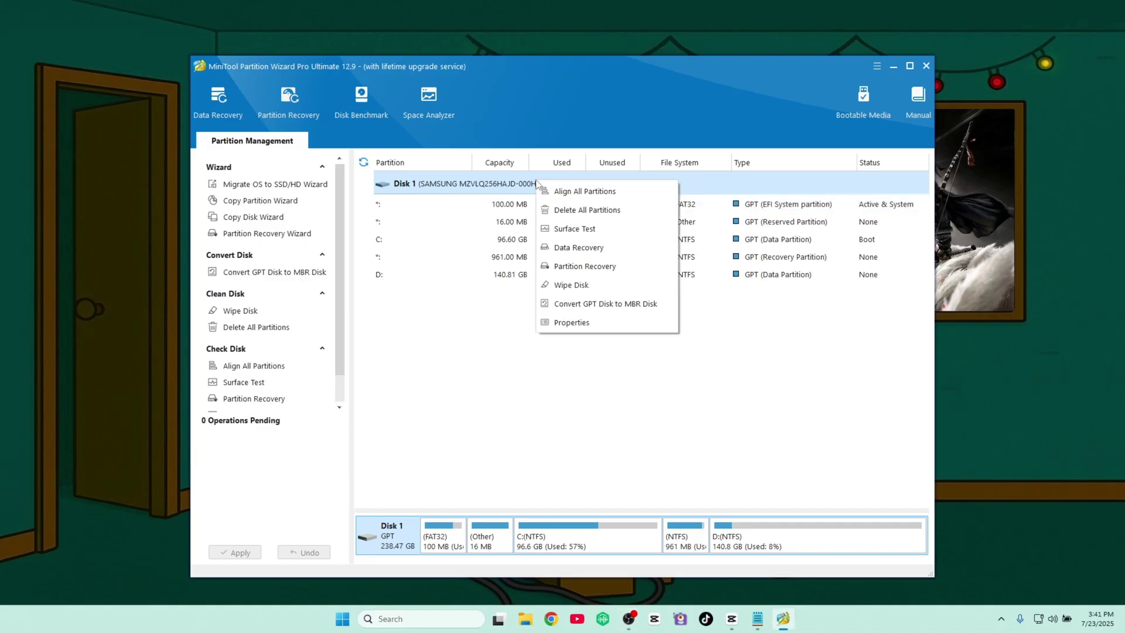
{"action": "left_click", "coordinate": [568, 233]}
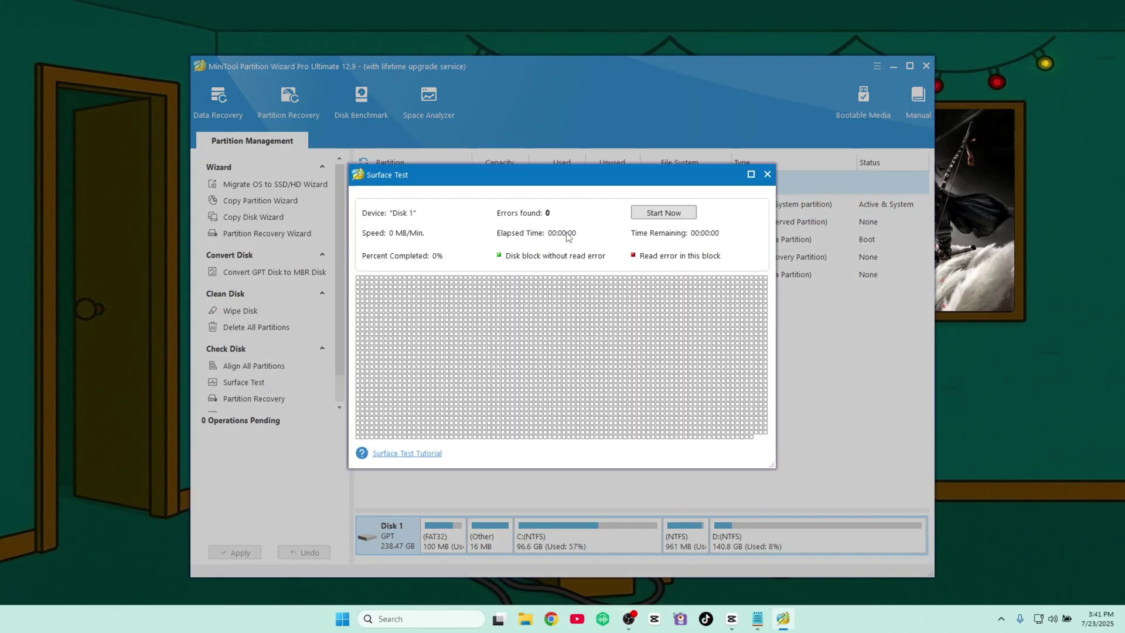
{"action": "left_click", "coordinate": [668, 215]}
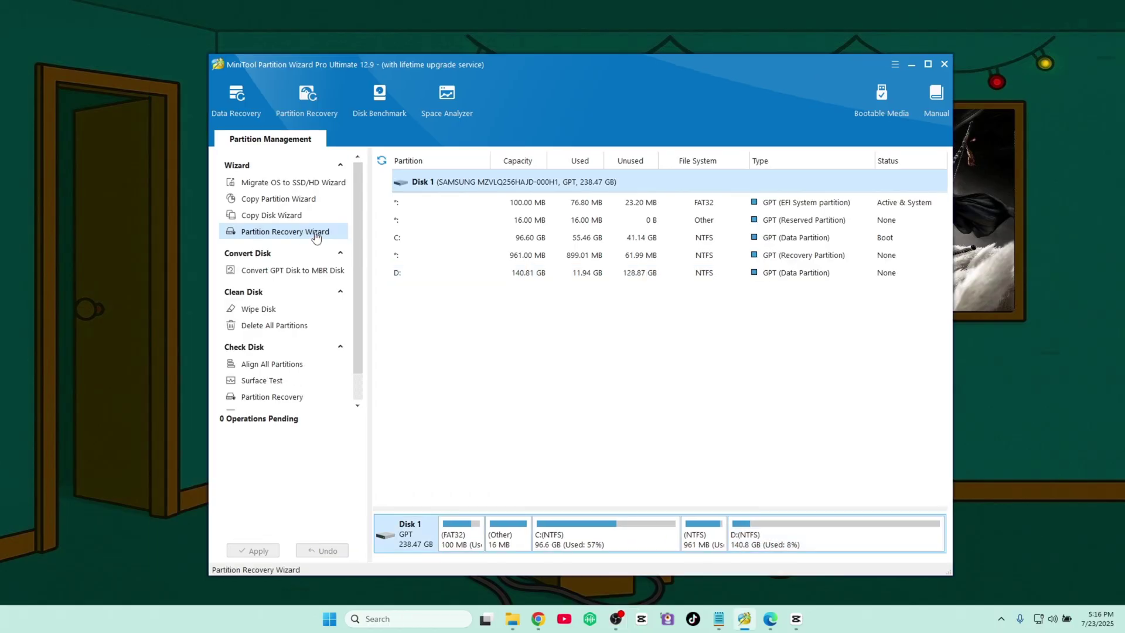
- Run Partition Recovery Wizard on Disk 1 with Full Disk range and Full Scan mode
{"action": "left_click", "coordinate": [315, 233]}
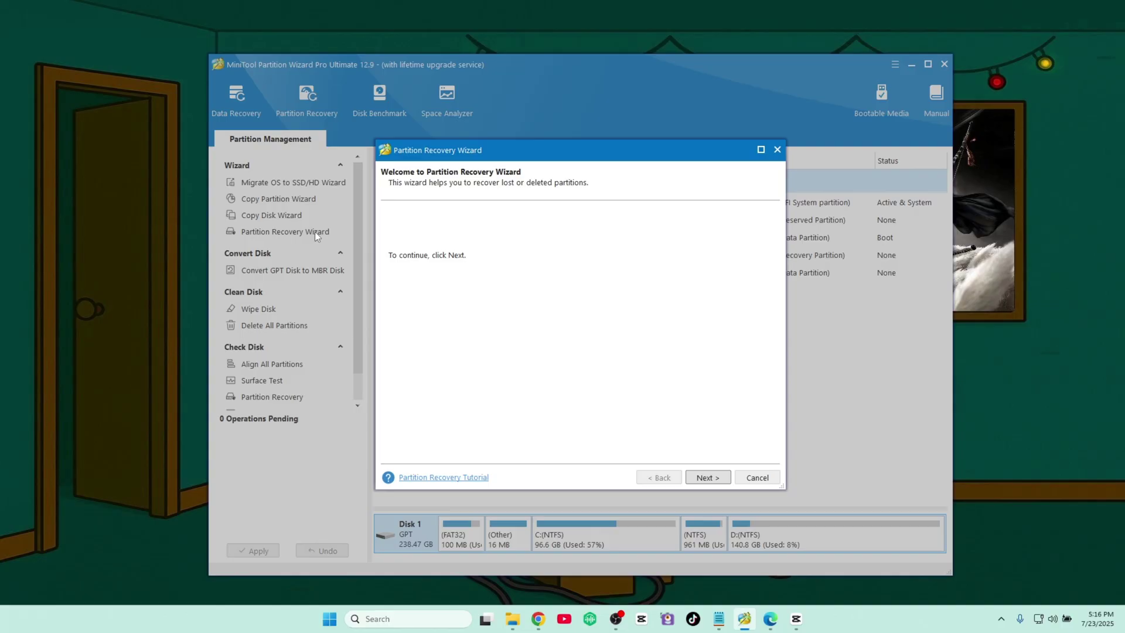
{"action": "left_click", "coordinate": [708, 478]}
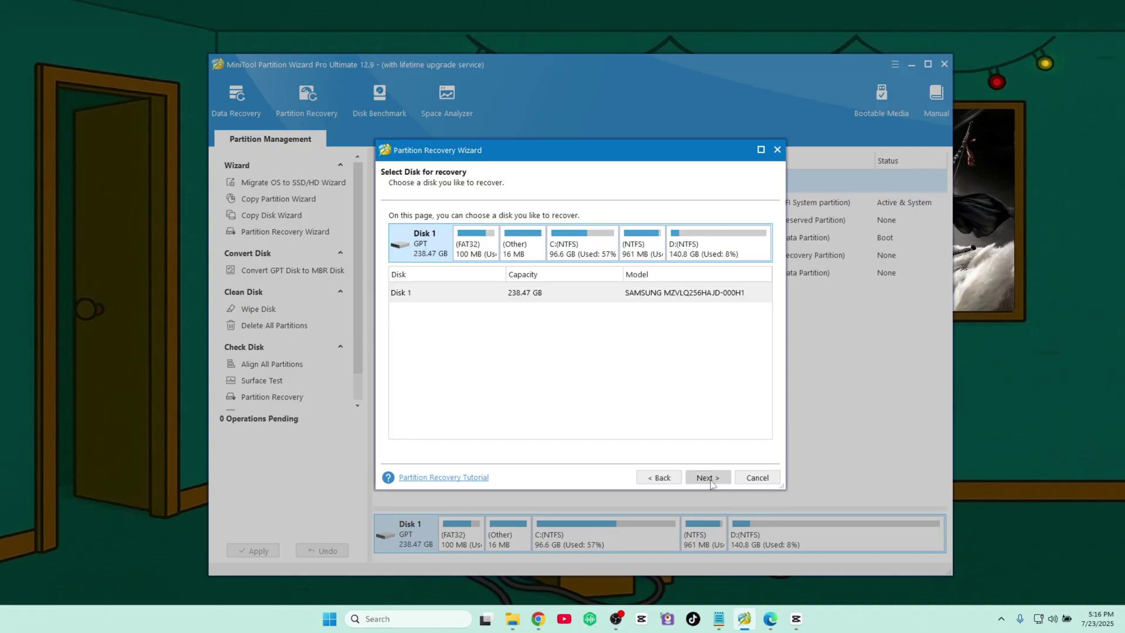
{"action": "left_click", "coordinate": [709, 479]}
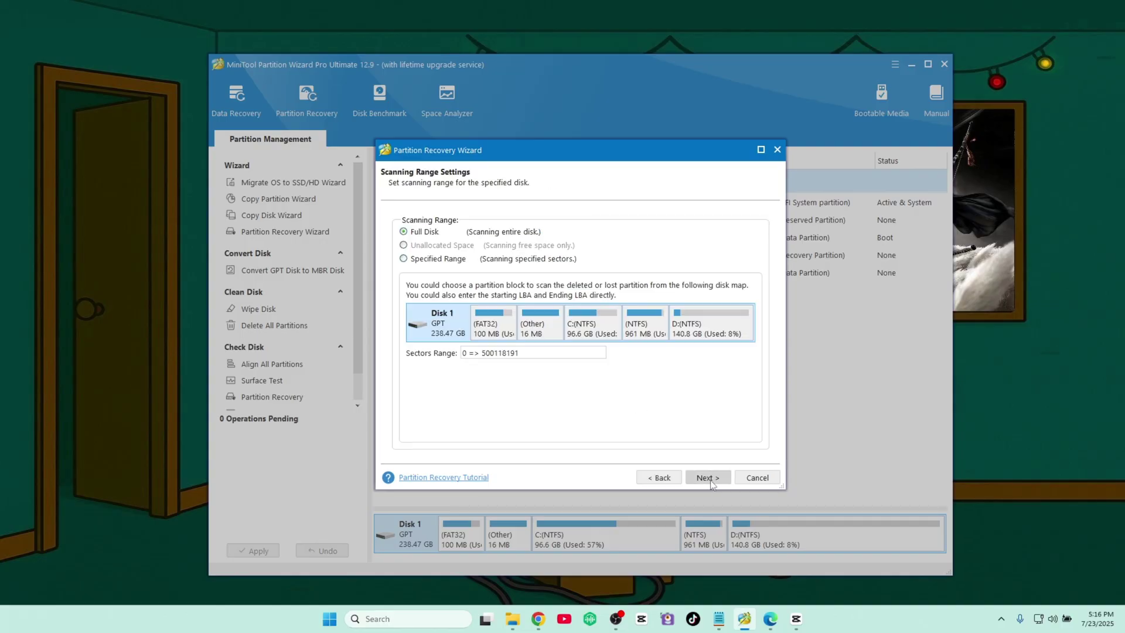
{"action": "left_click", "coordinate": [709, 478]}
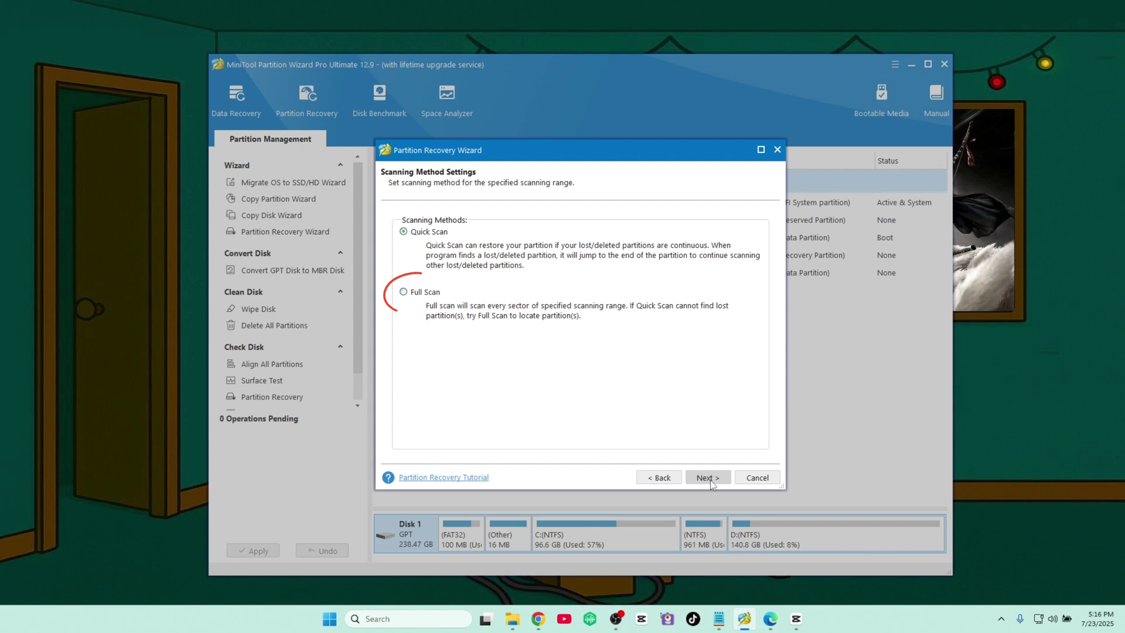
{"action": "left_click", "coordinate": [466, 294]}
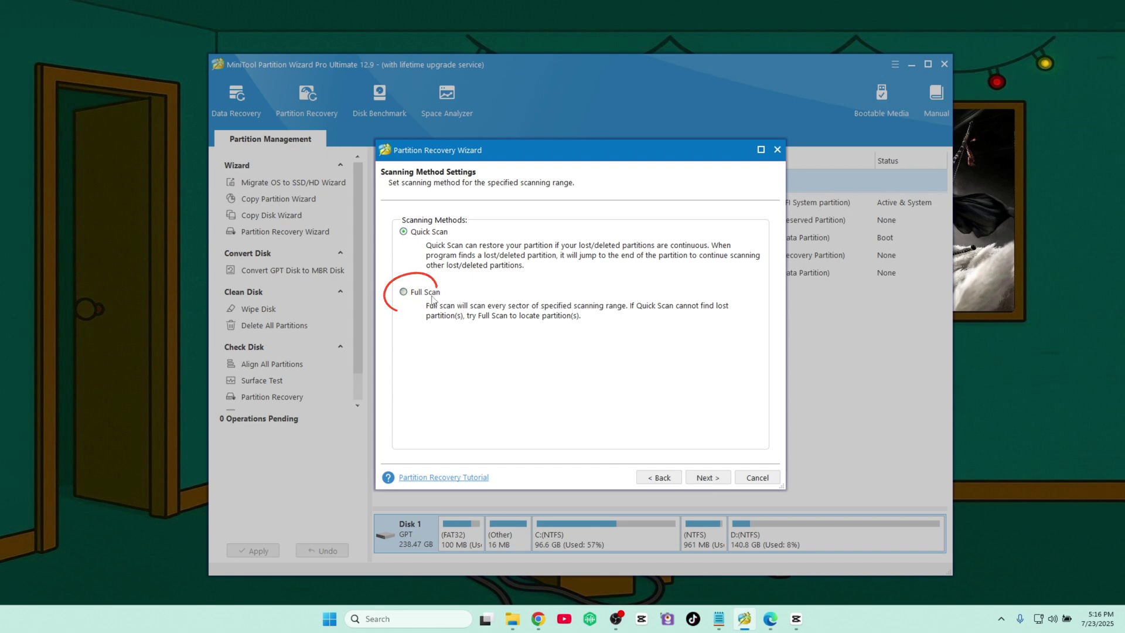
{"action": "left_click", "coordinate": [709, 478]}
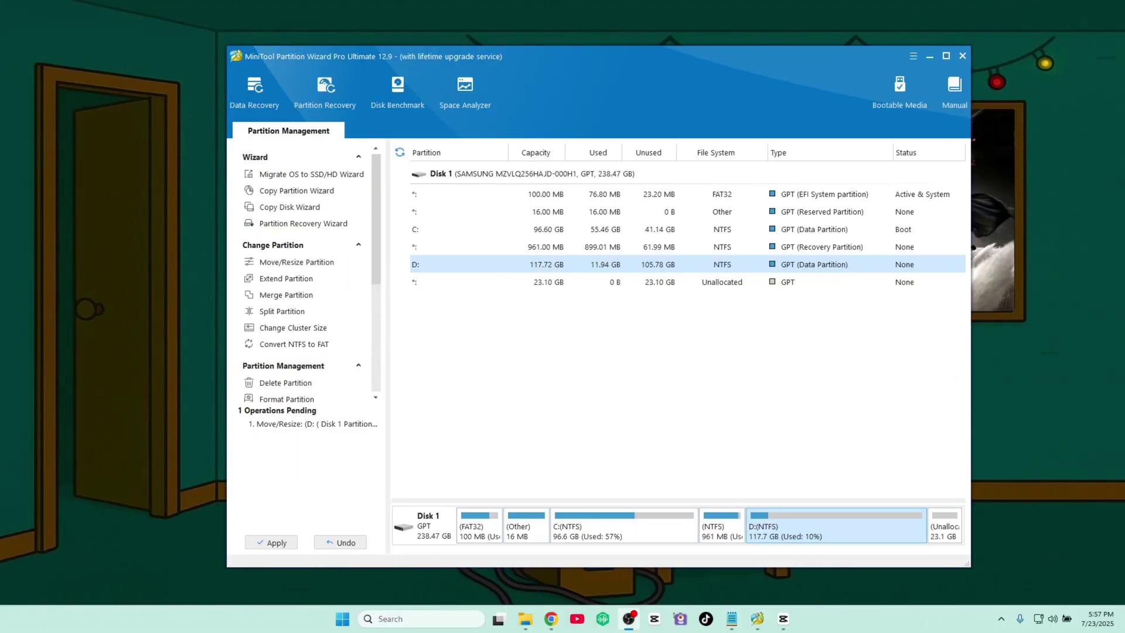
- Apply the pending Move/Resize shrinking D: to 117.72 GB
{"action": "left_click", "coordinate": [276, 543]}
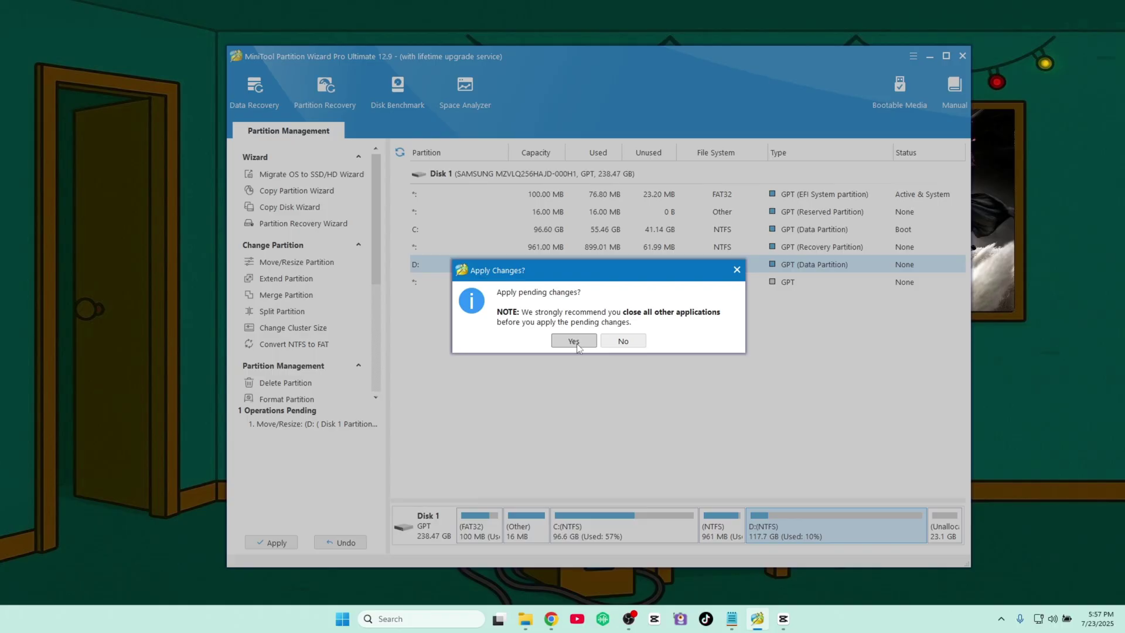